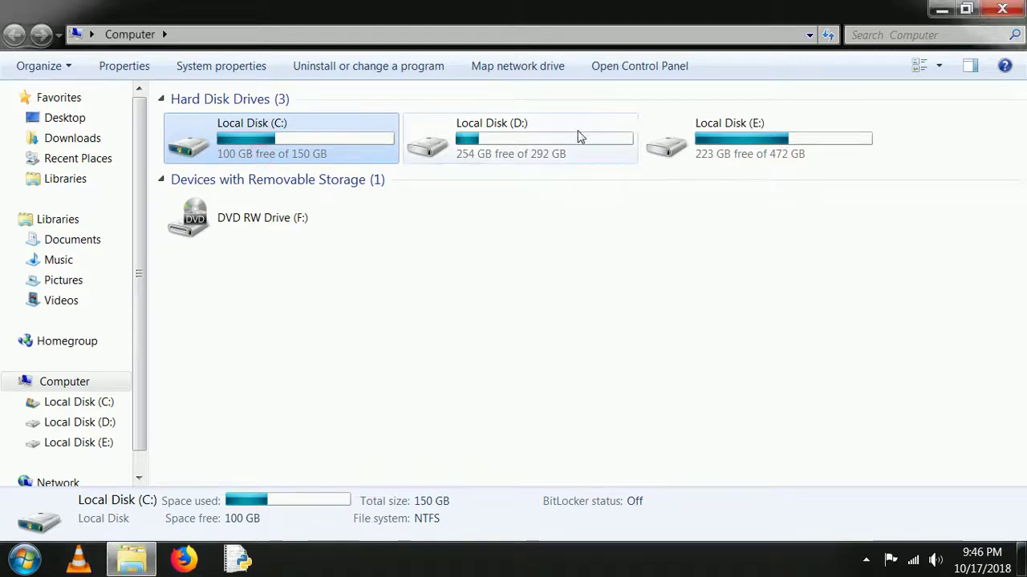
pyautogui.click(579, 135)
pyautogui.click(728, 141)
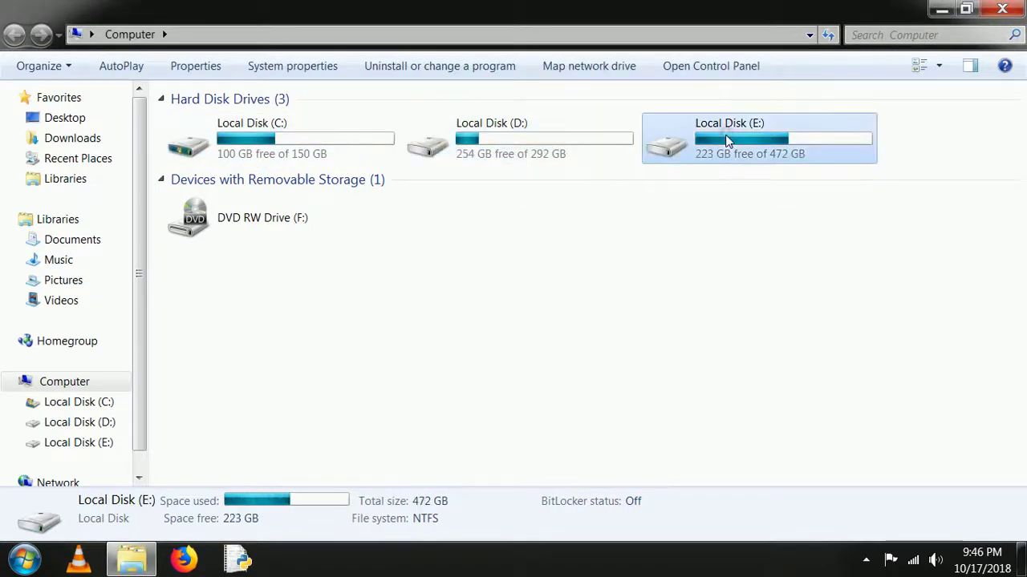
pyautogui.click(349, 155)
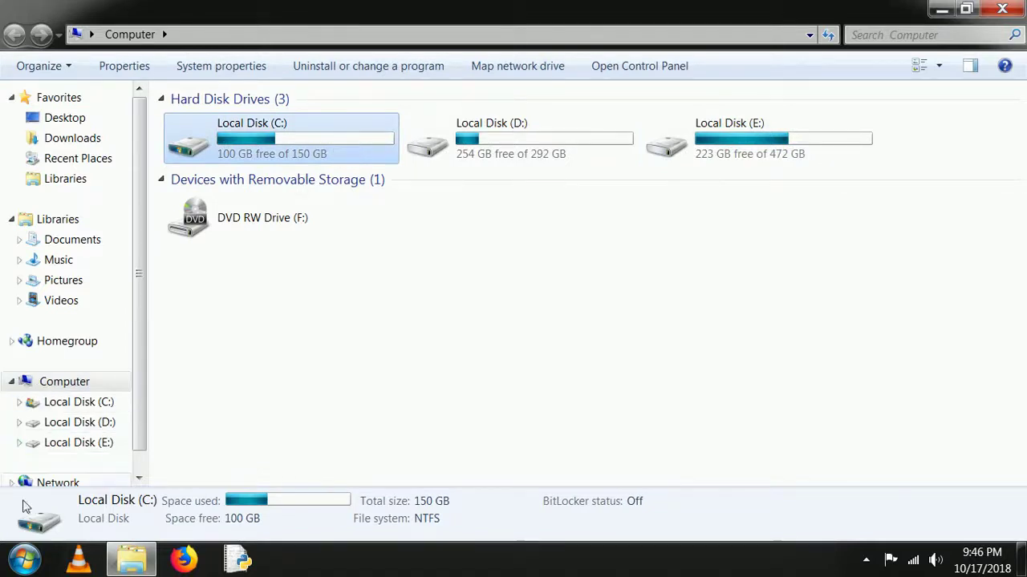
# Step: Find "edit group policy" through the system search, open the Local Group Policy Editor, maximize it and widen its tree pane
pyautogui.click(24, 564)
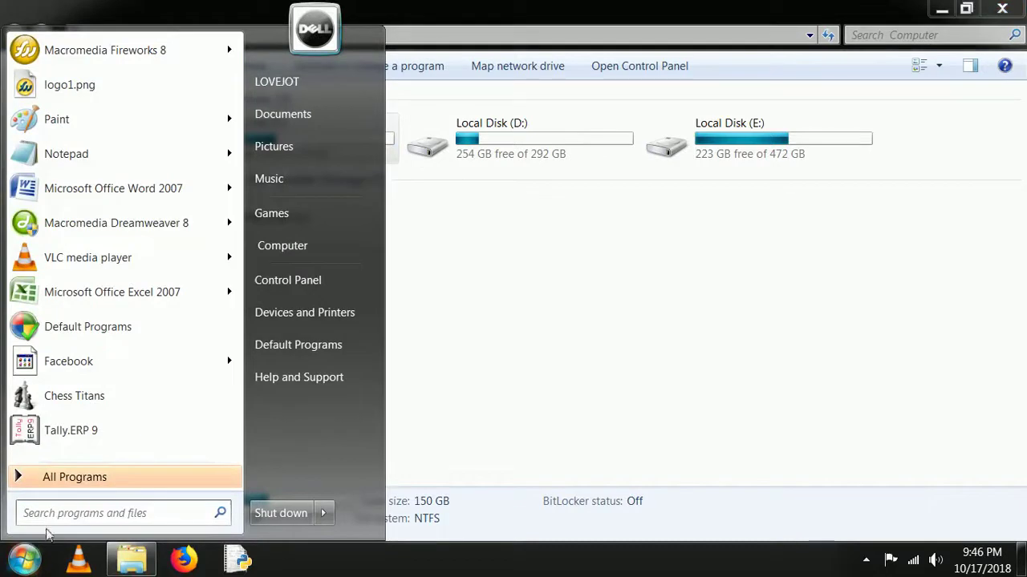
pyautogui.click(72, 517)
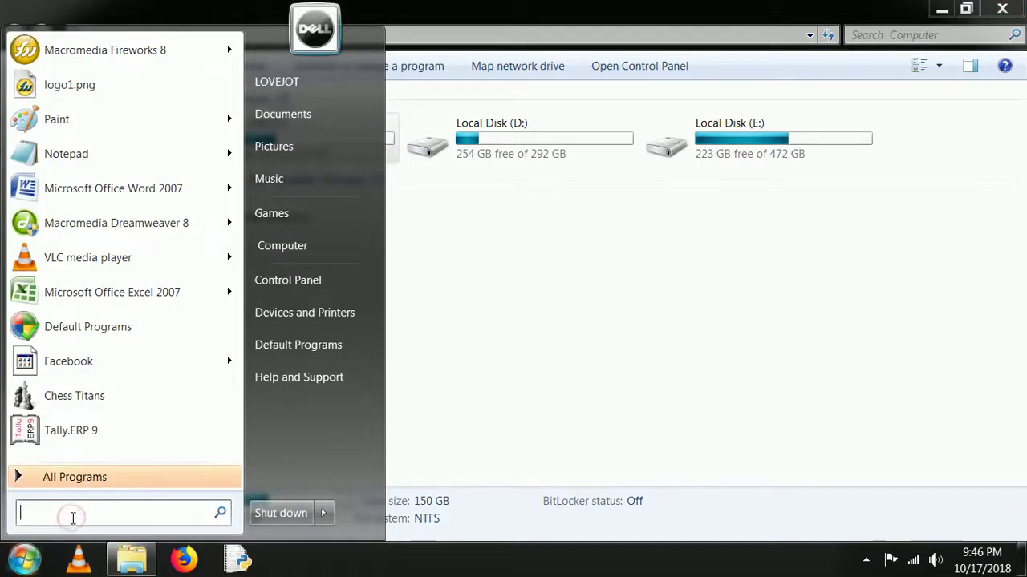
pyautogui.write('edit g')
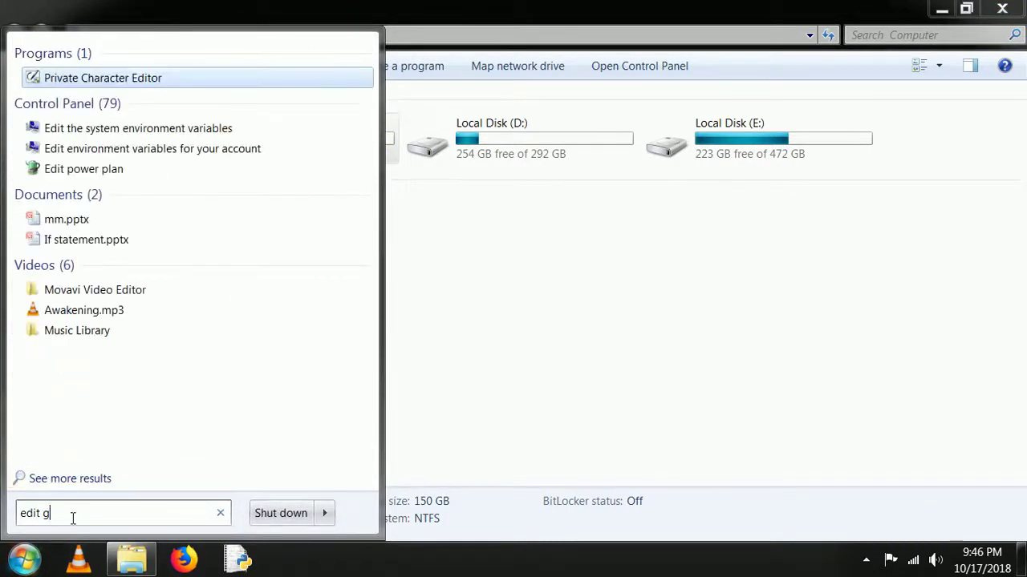
pyautogui.write('roup')
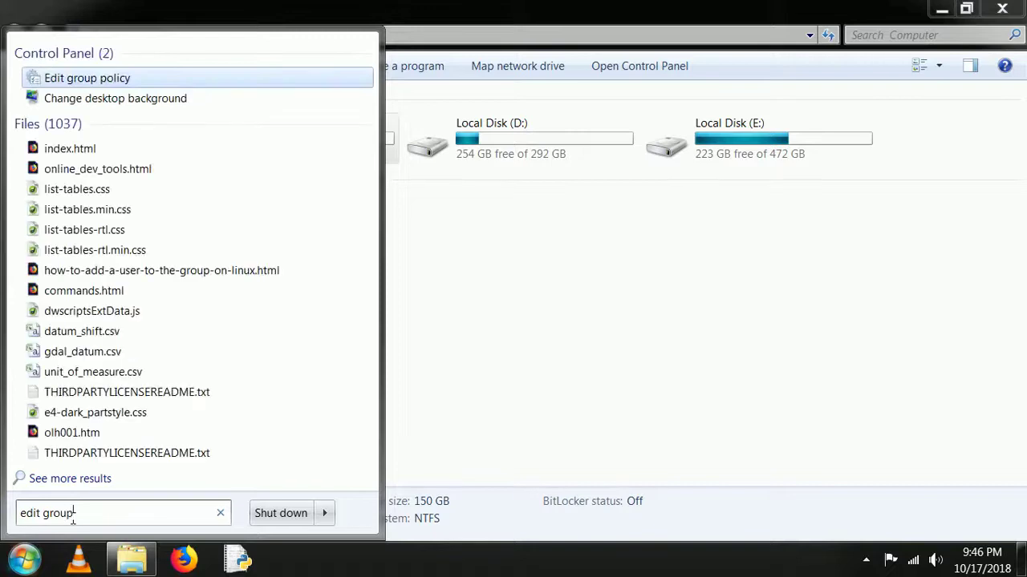
pyautogui.write(' policy')
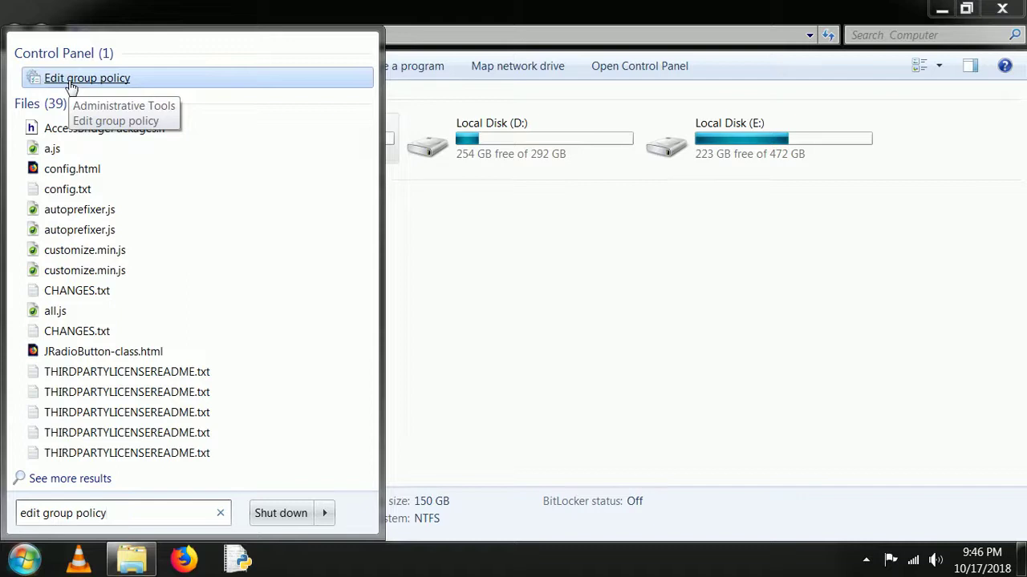
pyautogui.click(71, 83)
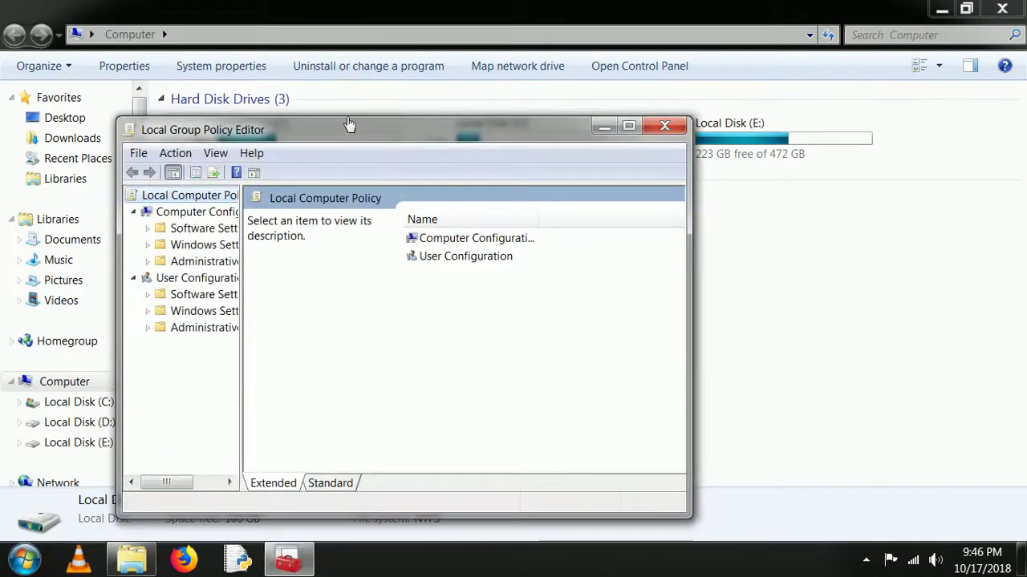
pyautogui.doubleClick(348, 134)
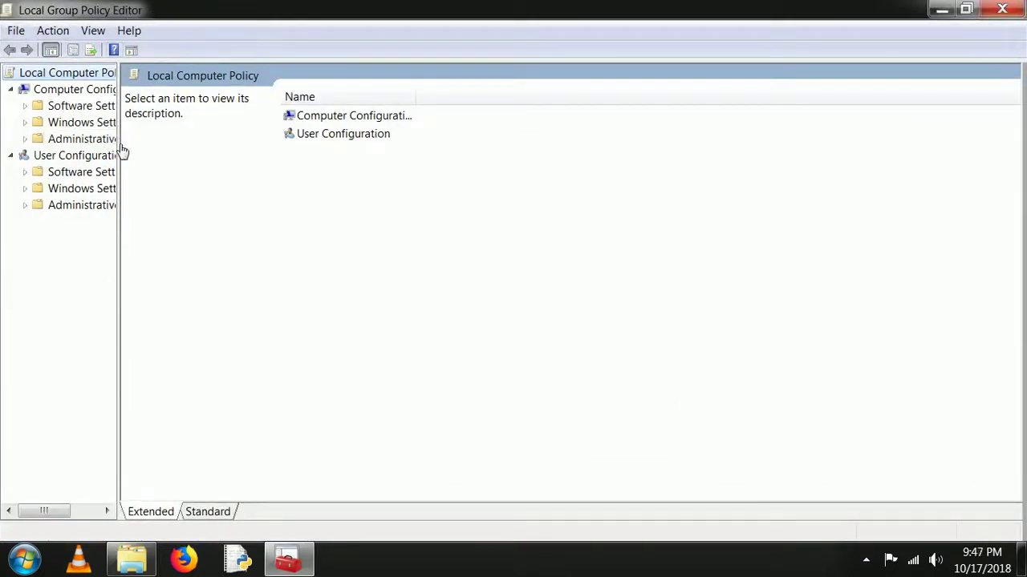
pyautogui.moveTo(120, 151); pyautogui.dragTo(259, 165)
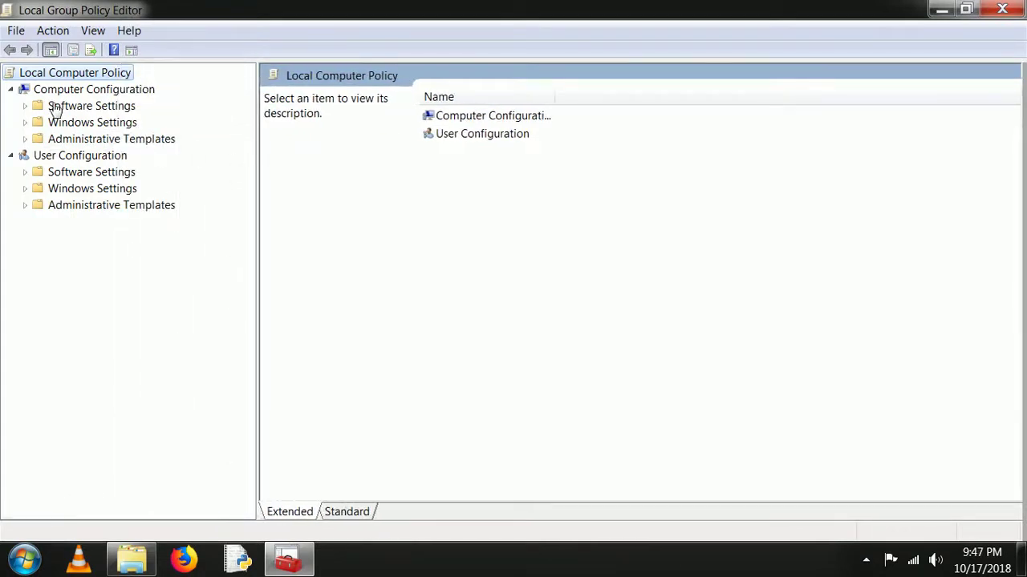
# Step: Show the Windows Explorer policies under User Configuration > Administrative Templates > Windows Components
pyautogui.click(63, 212)
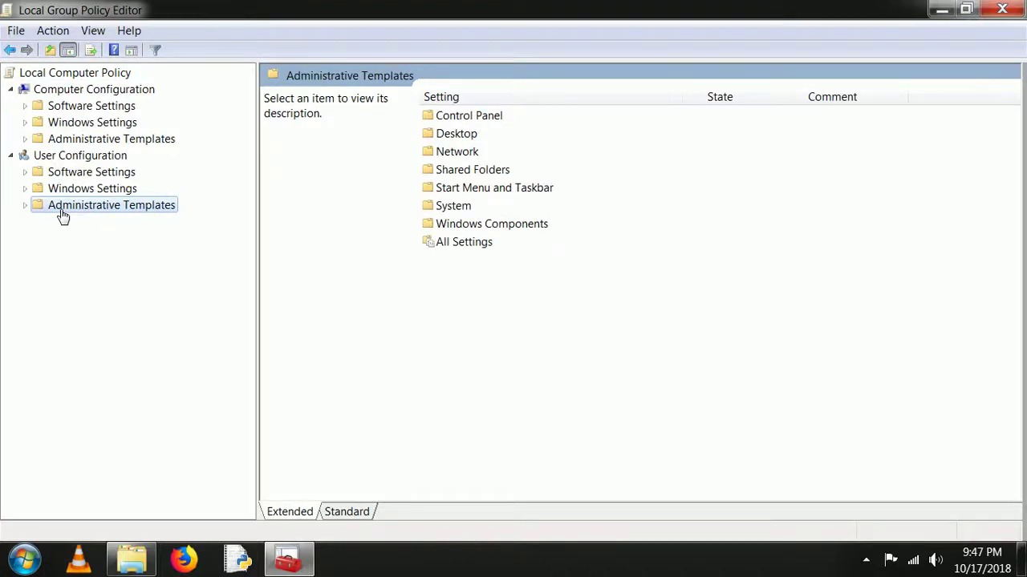
pyautogui.doubleClick(62, 212)
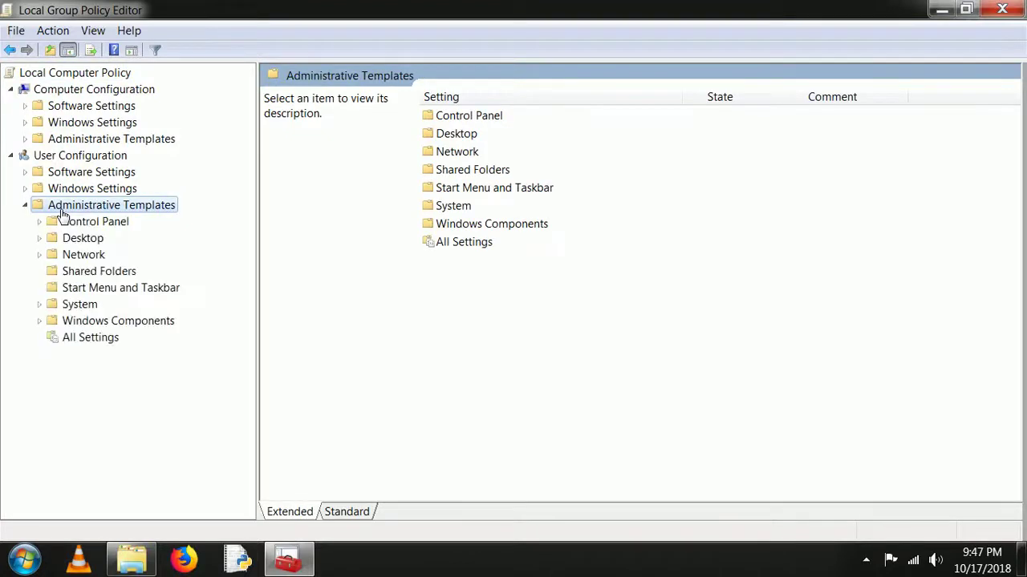
pyautogui.click(102, 324)
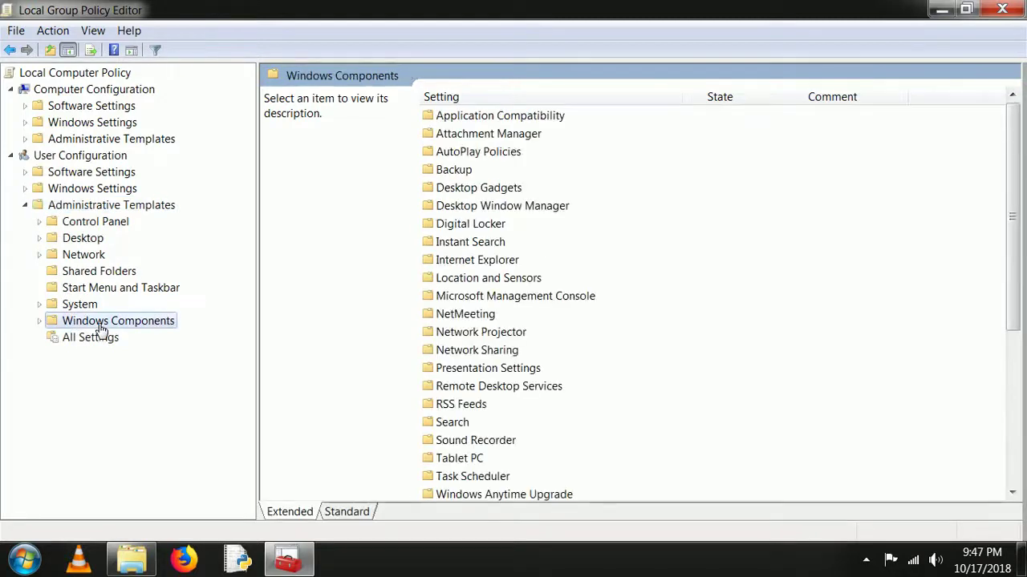
pyautogui.doubleClick(100, 322)
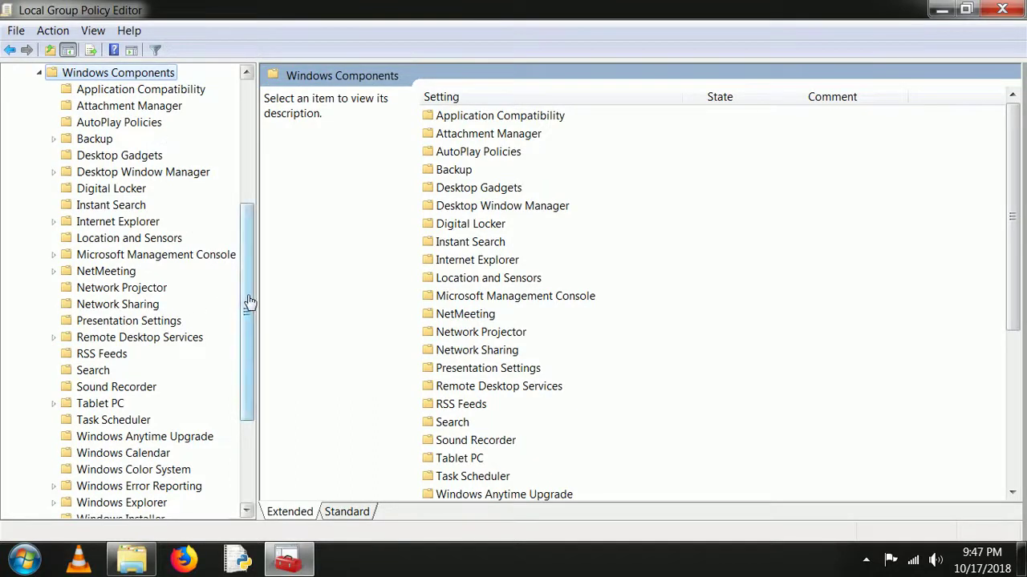
pyautogui.moveTo(250, 302); pyautogui.dragTo(241, 361)
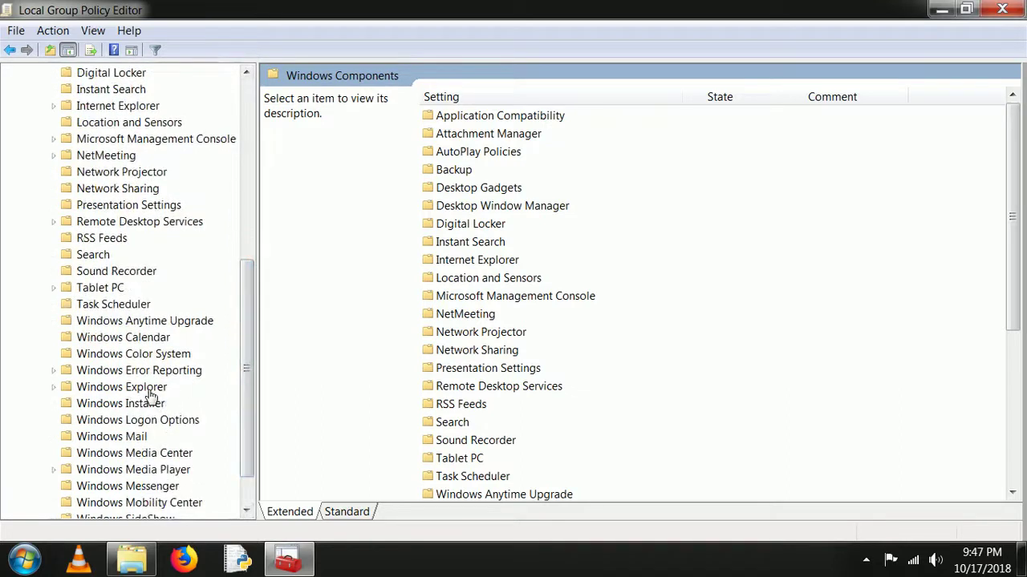
pyautogui.click(150, 393)
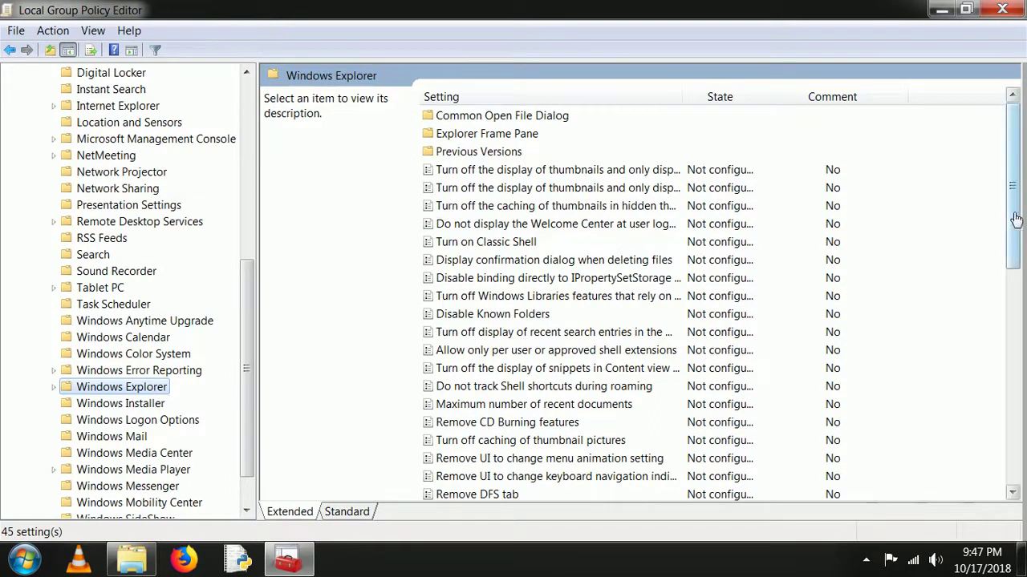
# Step: Enable the policy "Hide these specified drives in My Computer" with the option "Restrict C drive only" and apply it
pyautogui.moveTo(1017, 219); pyautogui.dragTo(1017, 291)
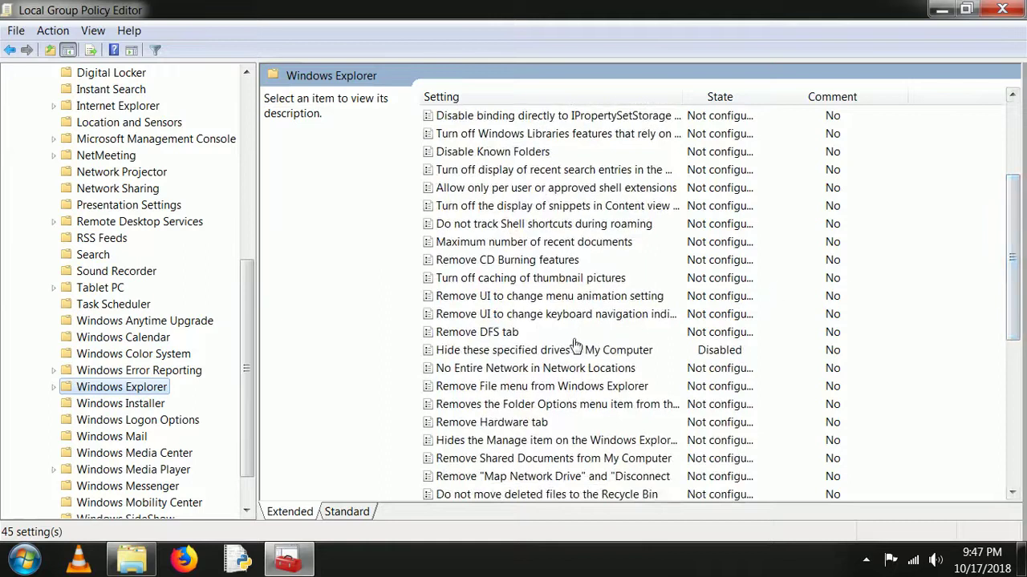
pyautogui.click(531, 356)
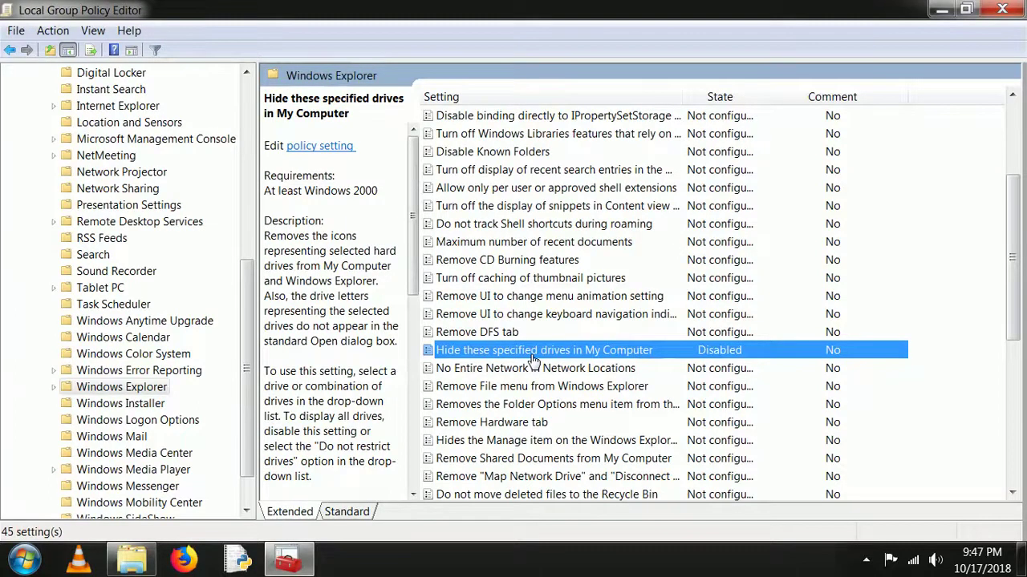
pyautogui.doubleClick(534, 361)
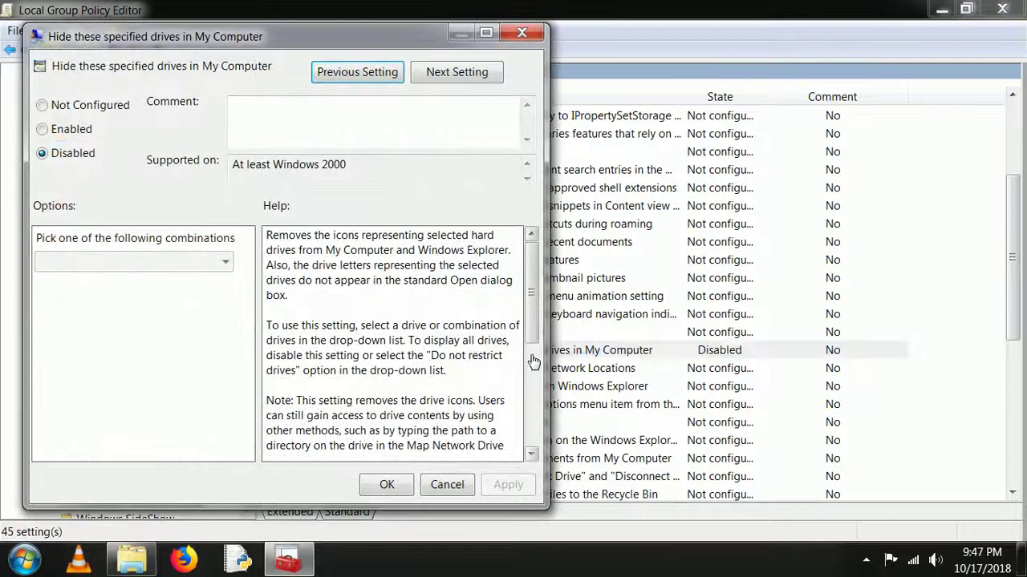
pyautogui.click(78, 136)
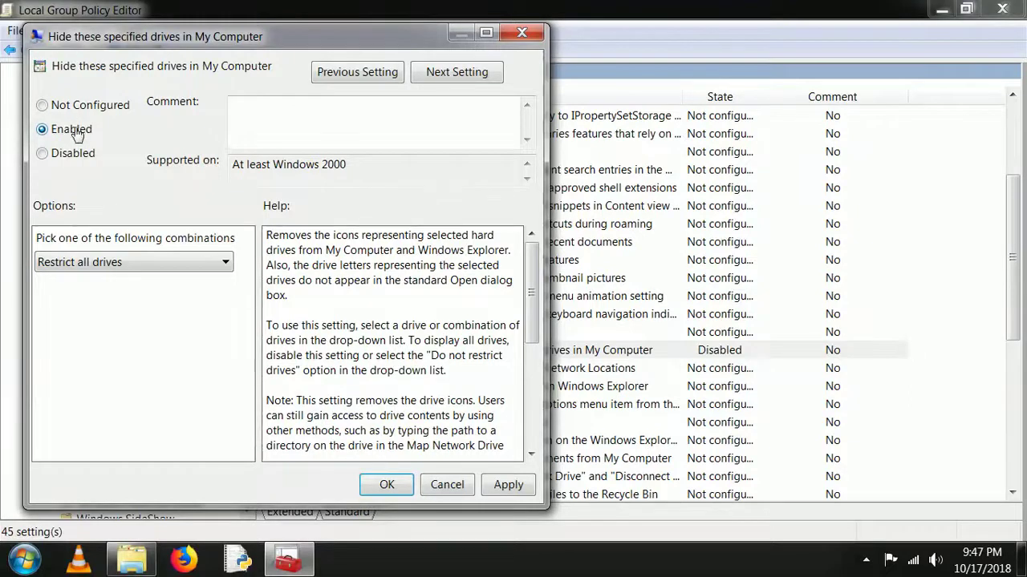
pyautogui.click(141, 264)
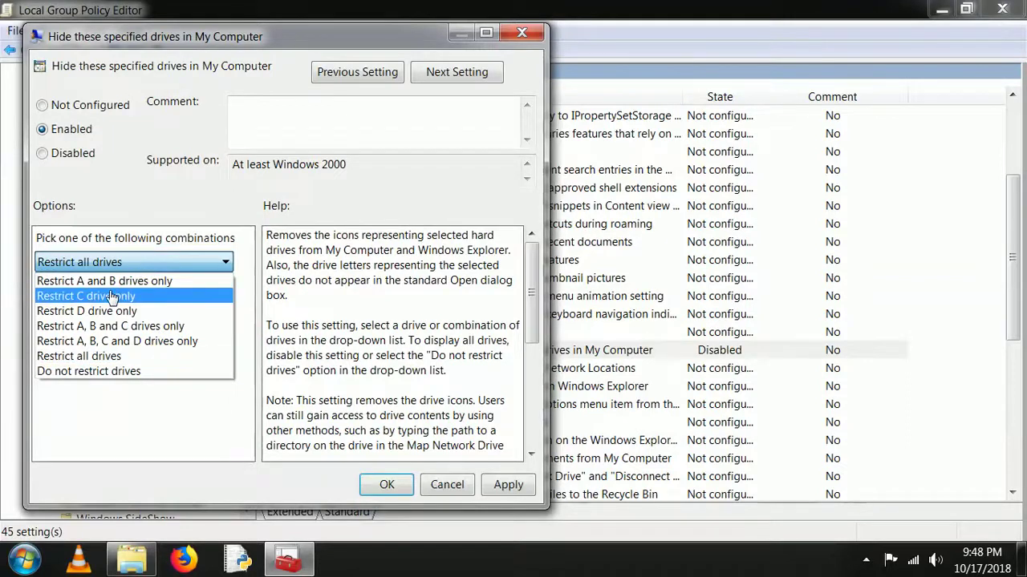
pyautogui.click(112, 296)
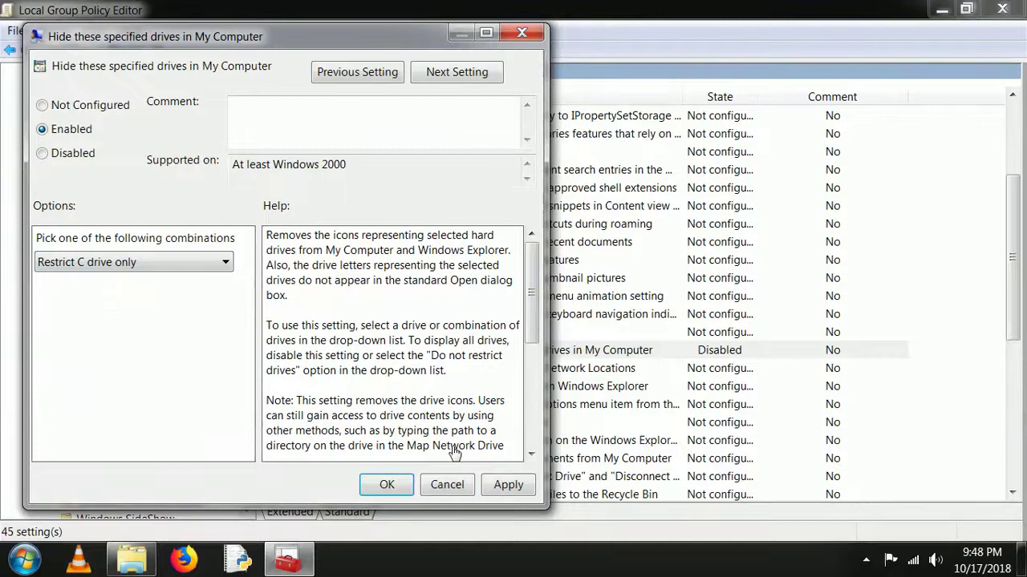
pyautogui.click(505, 485)
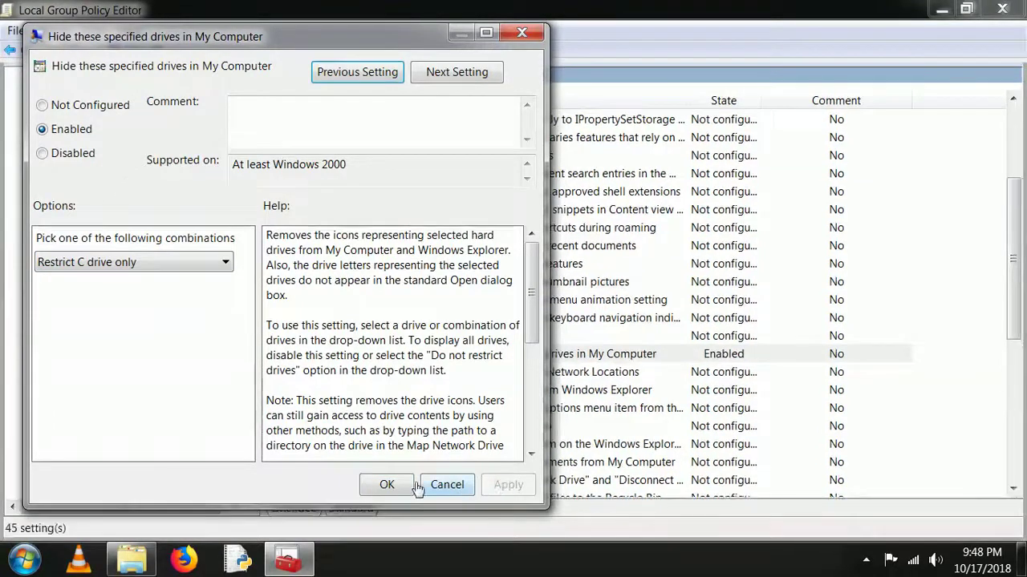
pyautogui.click(389, 485)
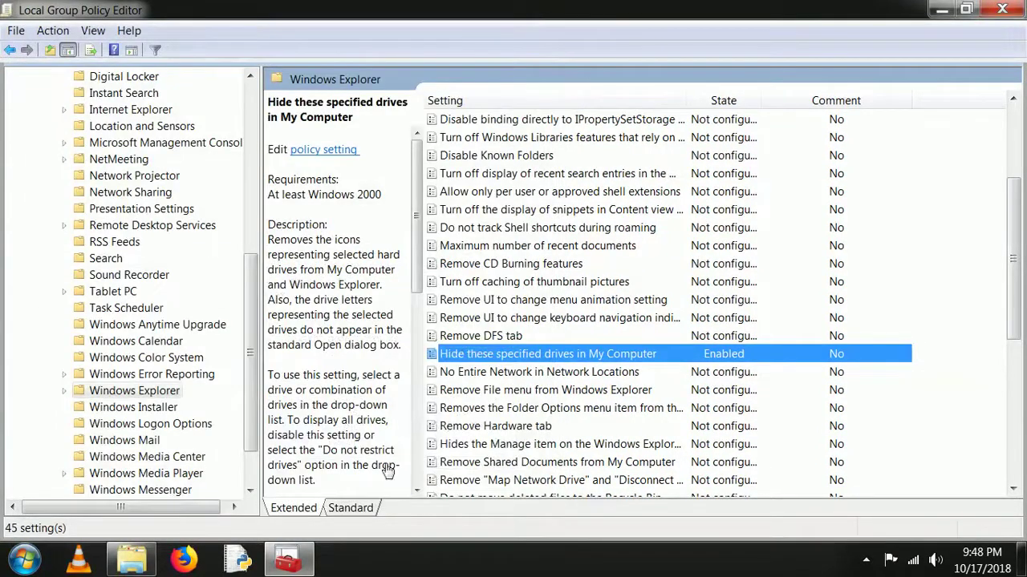
# Step: Minimize the policy editor and refresh the Computer window to check which drives are listed
pyautogui.click(949, 8)
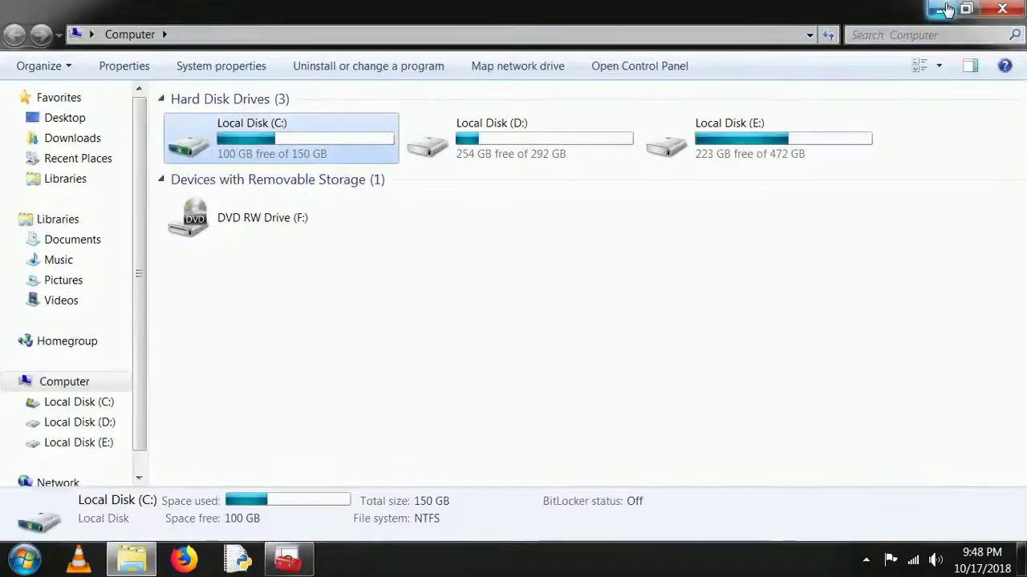
pyautogui.rightClick(463, 267)
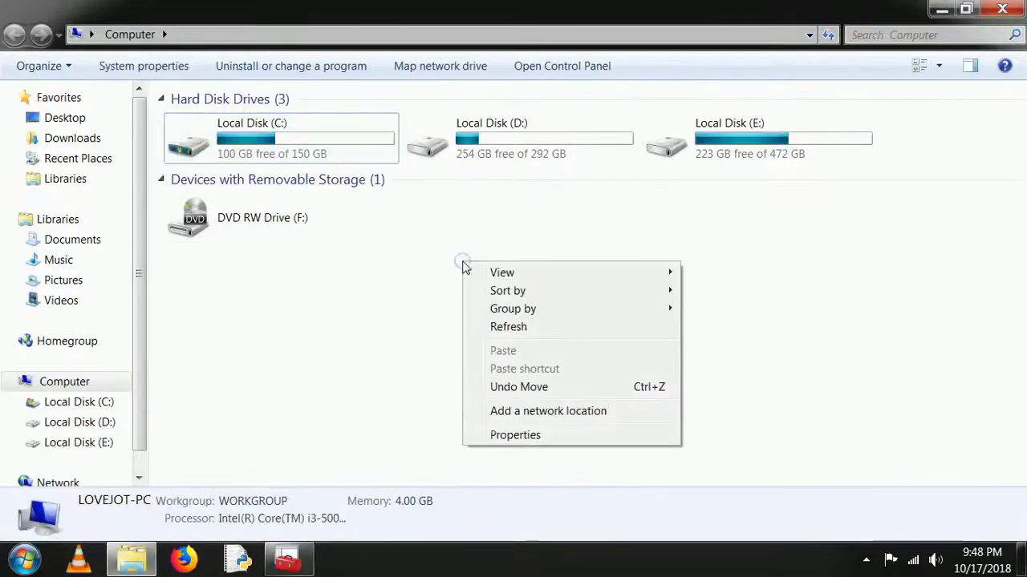
pyautogui.click(518, 329)
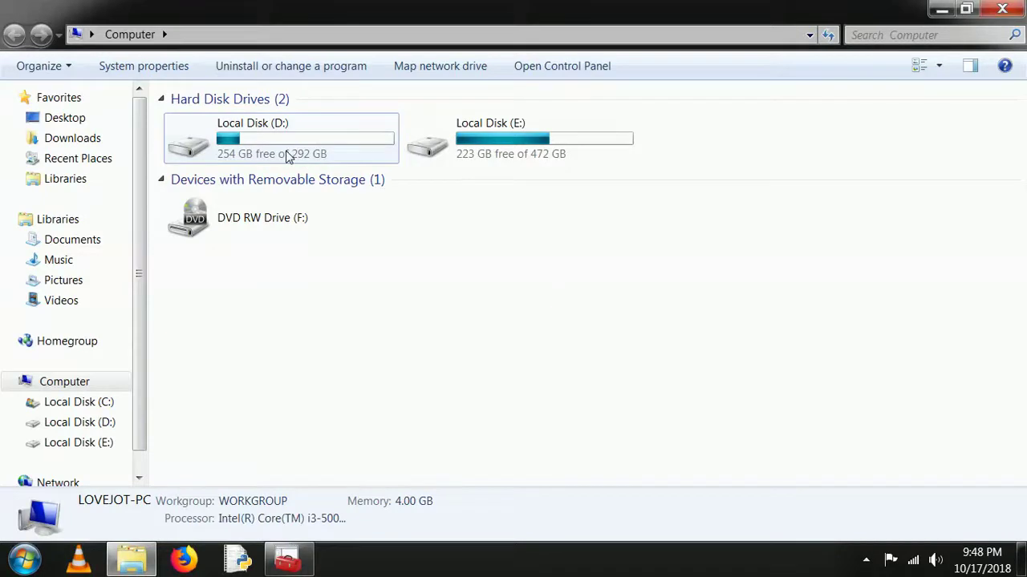
# Step: Return to the Local Group Policy Editor and set the policy "Hide these specified drives in My Computer" to Disabled
pyautogui.click(292, 560)
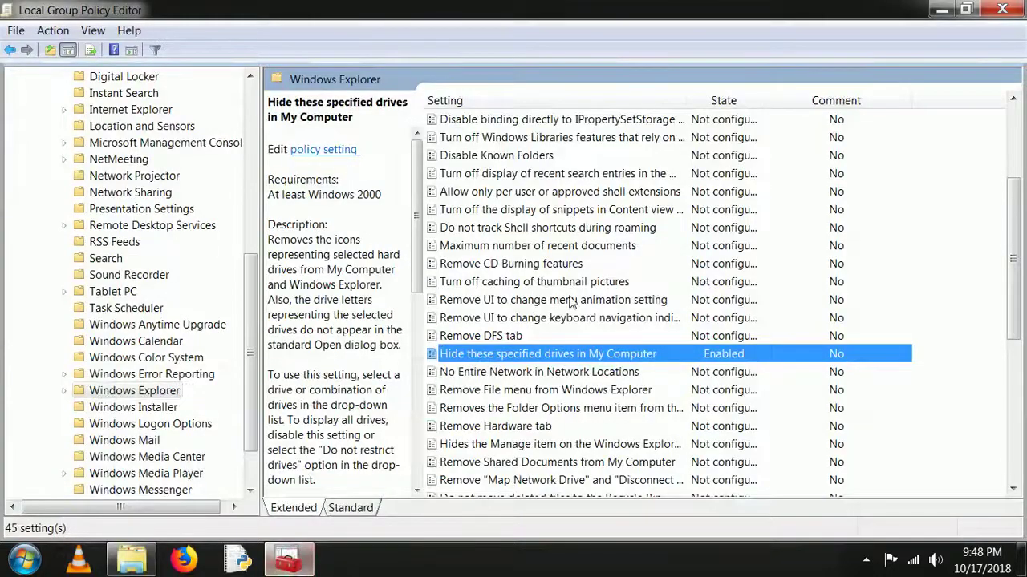
pyautogui.doubleClick(484, 357)
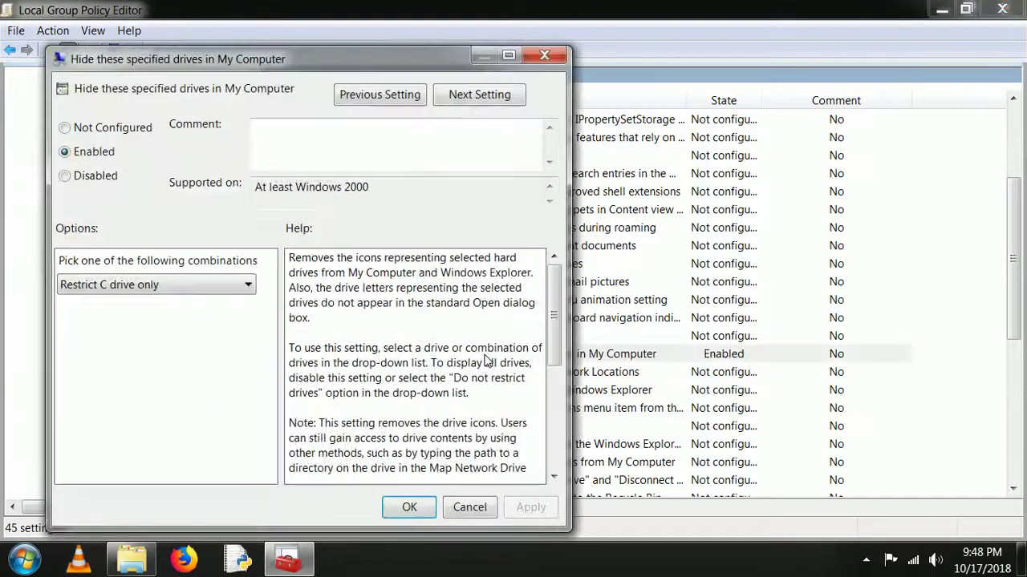
pyautogui.click(84, 180)
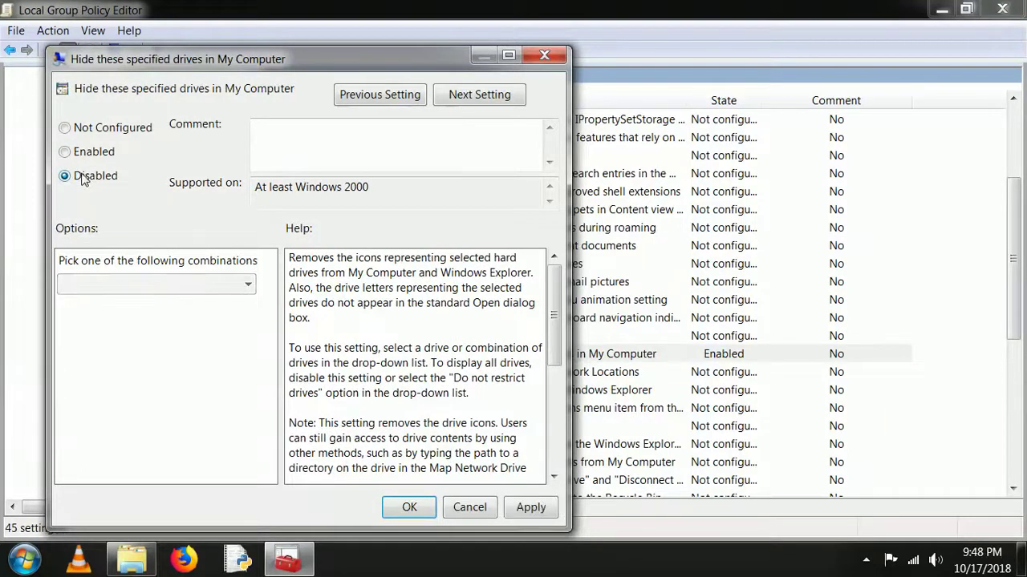
pyautogui.click(529, 514)
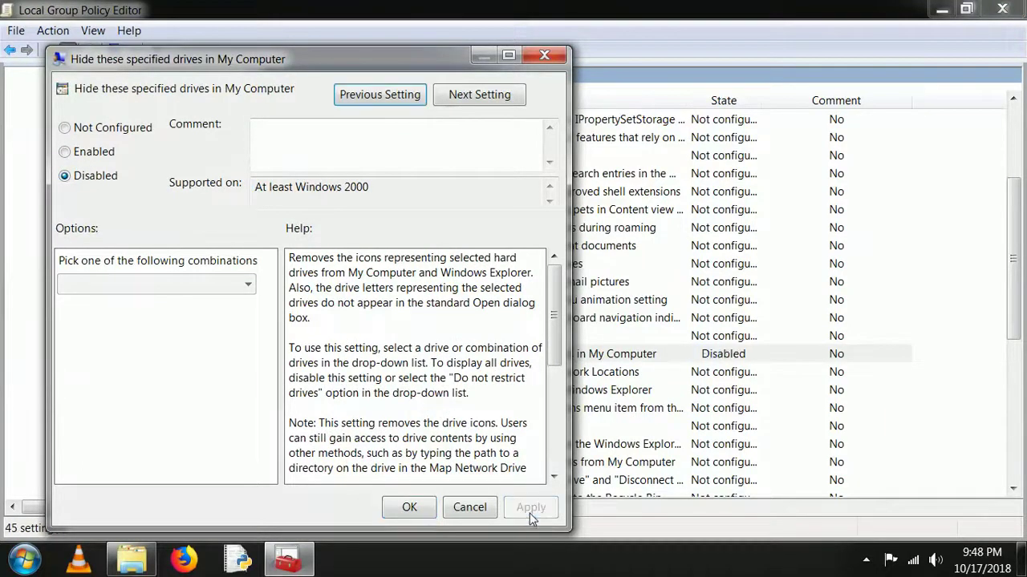
pyautogui.click(429, 511)
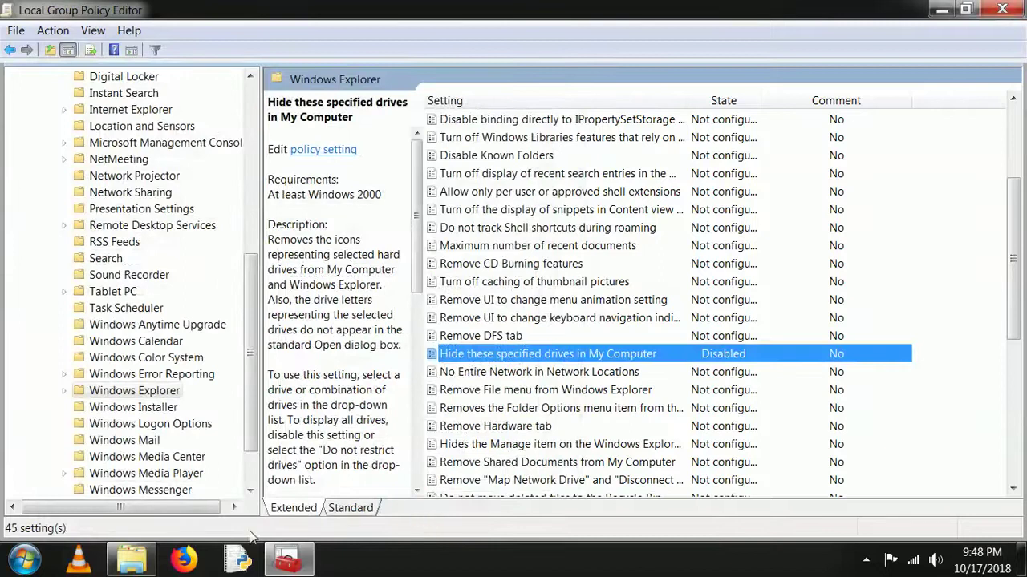
# Step: Switch to the Computer window and reload its location to check the drive list again
pyautogui.click(140, 565)
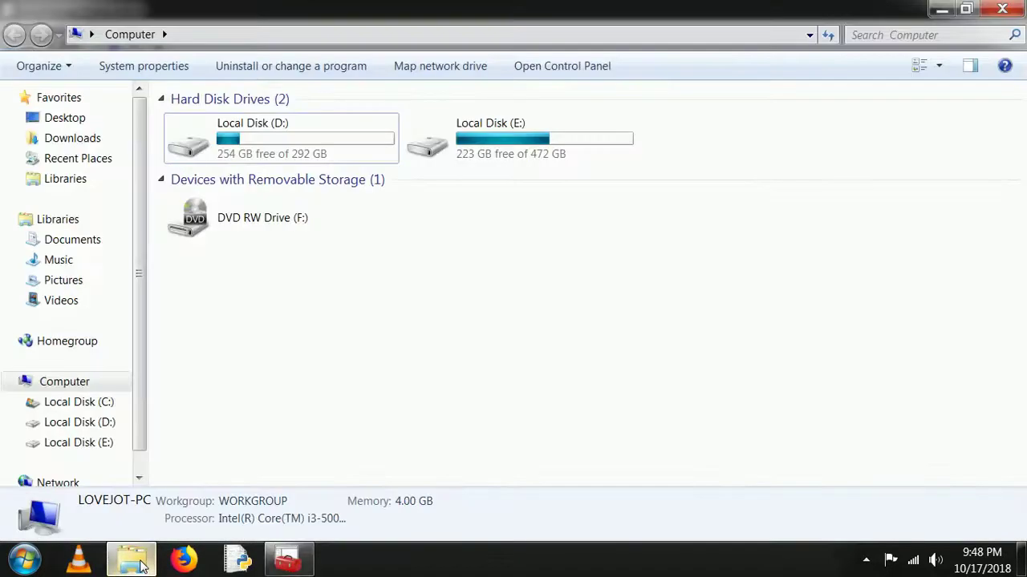
pyautogui.click(206, 42)
pyautogui.click(206, 37)
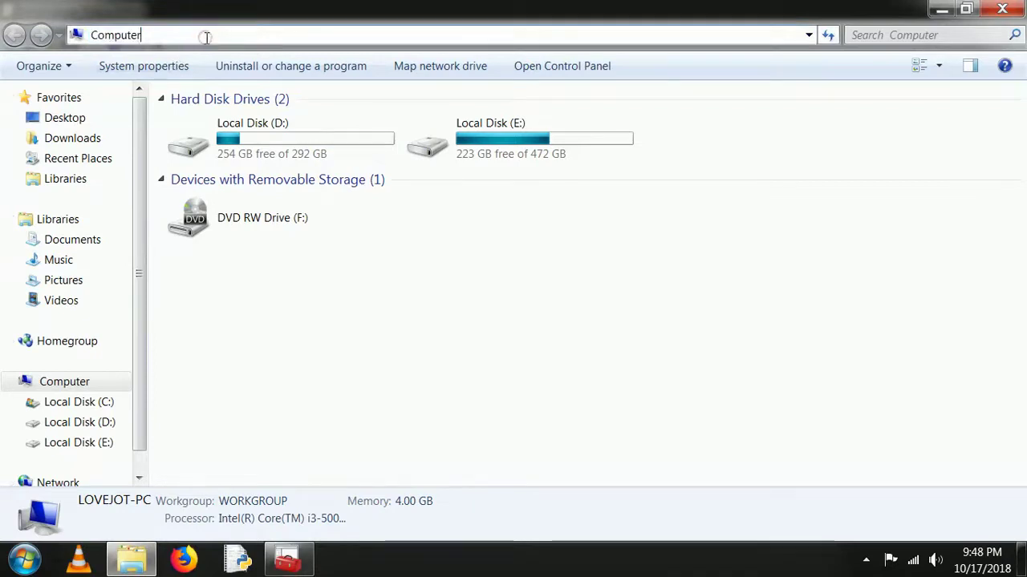
pyautogui.press('Return')
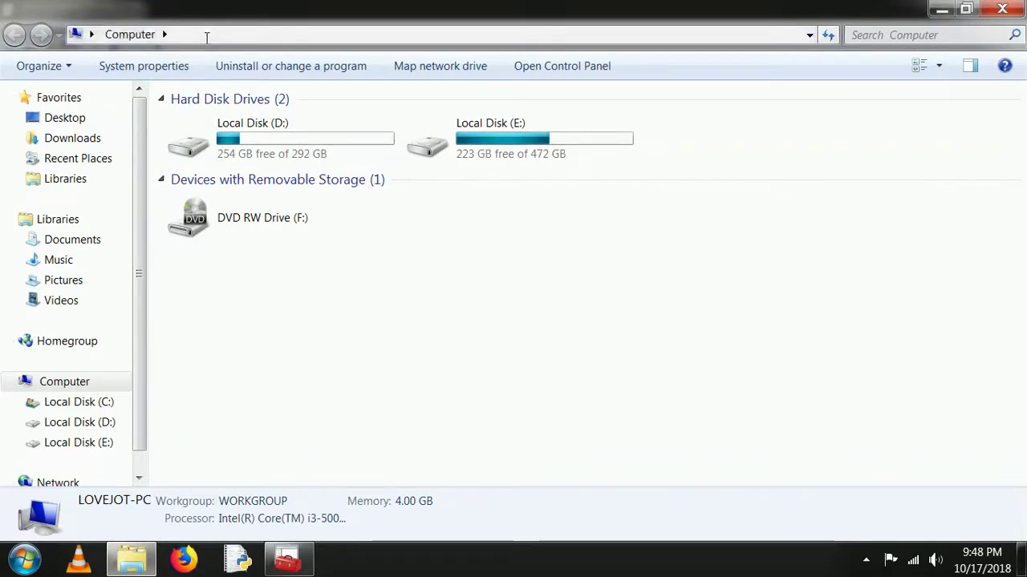
pyautogui.click(272, 38)
pyautogui.click(271, 37)
pyautogui.press('Return')
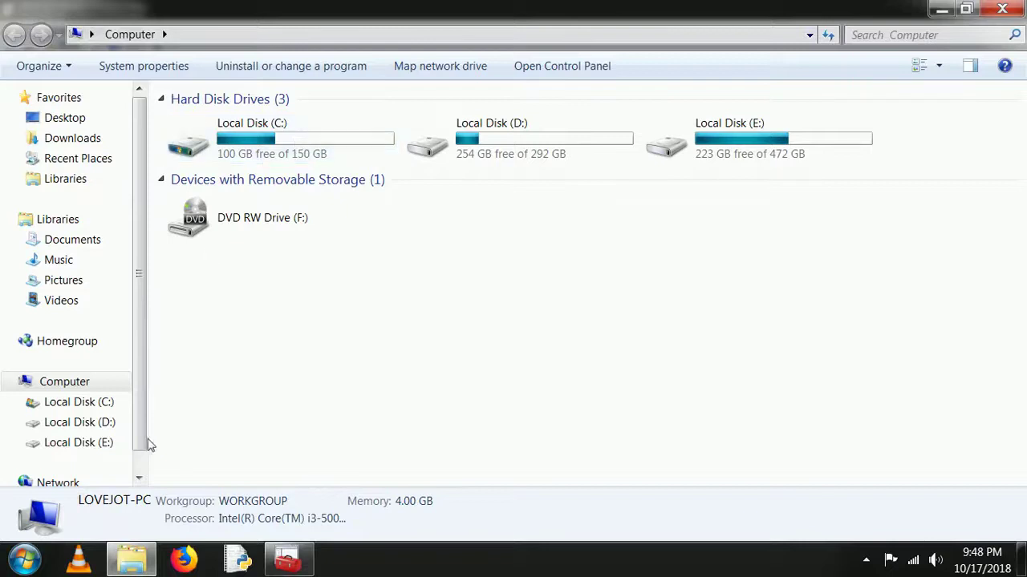
# Step: Go back to the Local Group Policy Editor, select the Windows Explorer folder in the tree, and close the editor
pyautogui.click(288, 564)
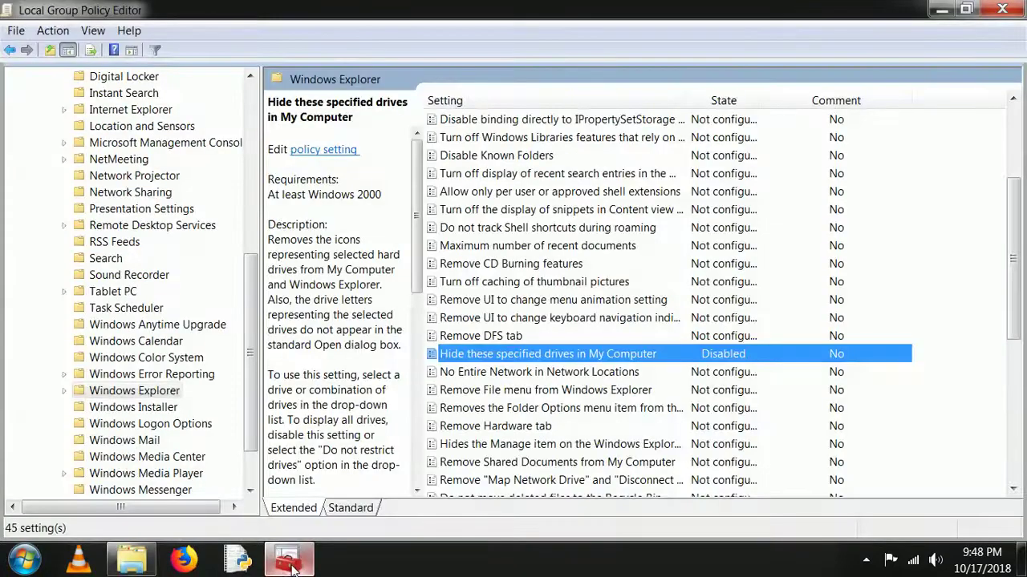
pyautogui.moveTo(249, 377); pyautogui.dragTo(232, 403)
pyautogui.click(149, 344)
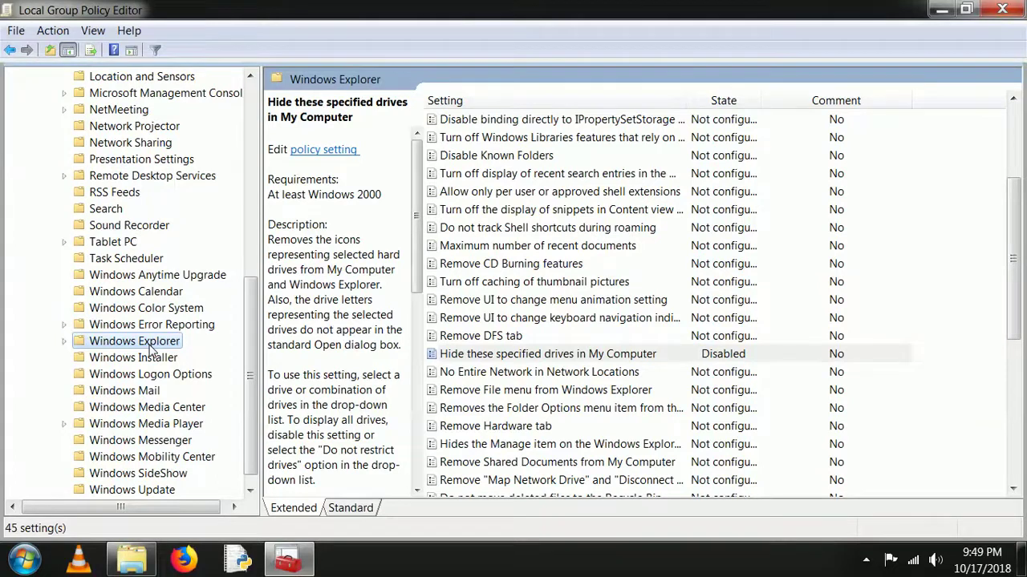
pyautogui.click(1011, 8)
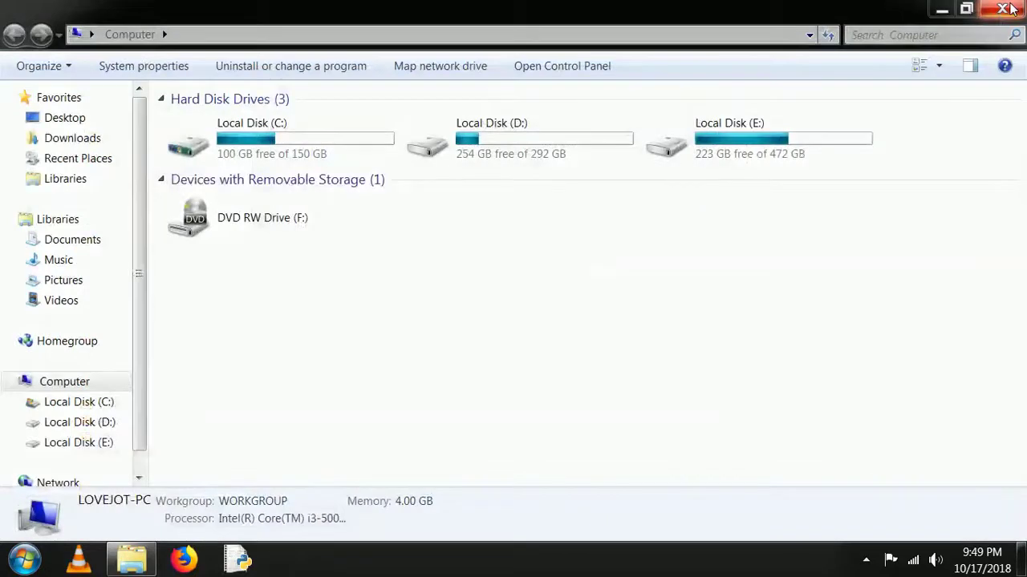